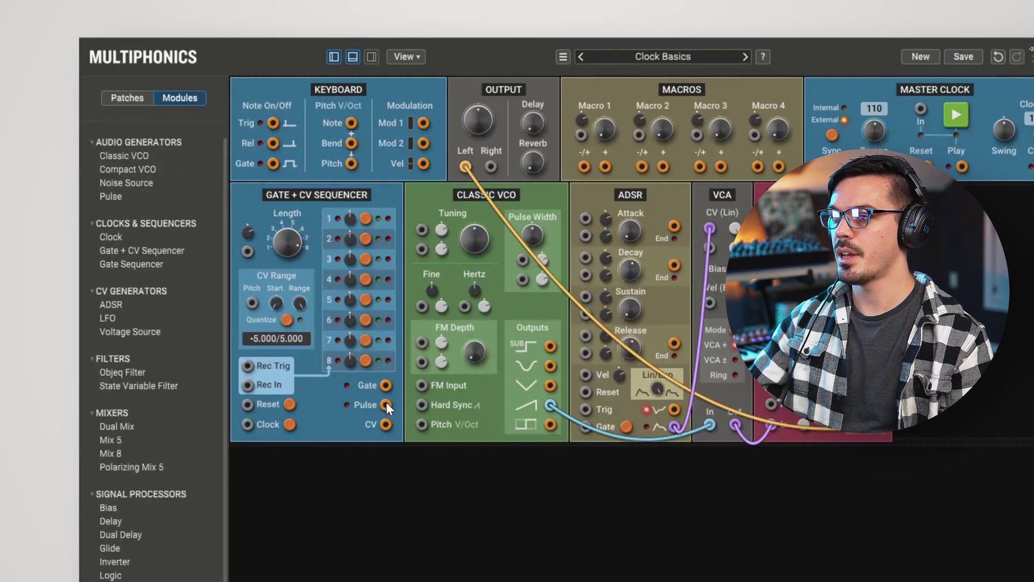
# - Cable the sequencer Pulse output to the ADSR Gate and the sequencer CV to the VCO pitch input
pyautogui.moveTo(223, 252); pyautogui.dragTo(275, 270)
pyautogui.moveTo(482, 434); pyautogui.dragTo(585, 425)
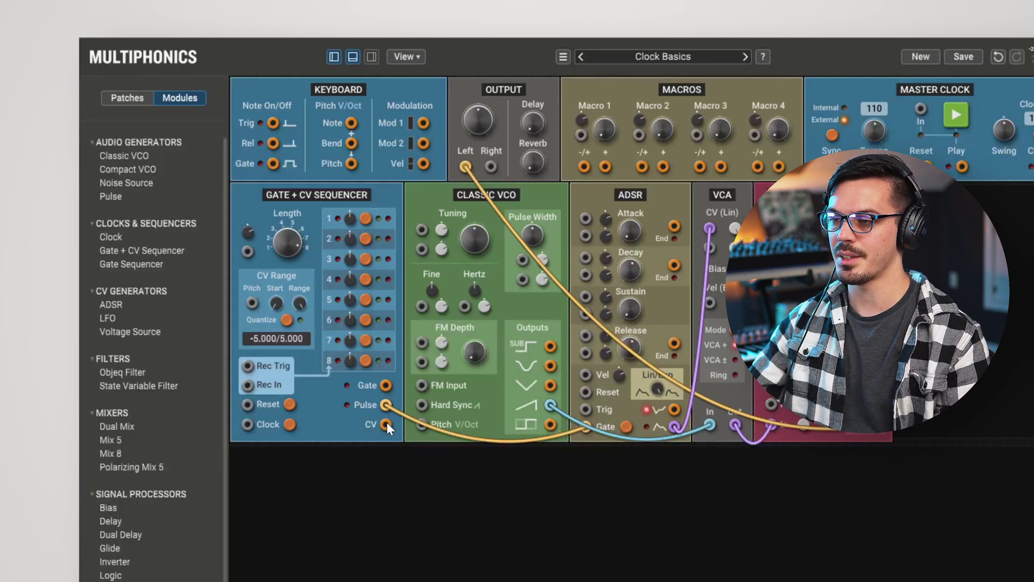
pyautogui.moveTo(424, 424); pyautogui.dragTo(424, 424)
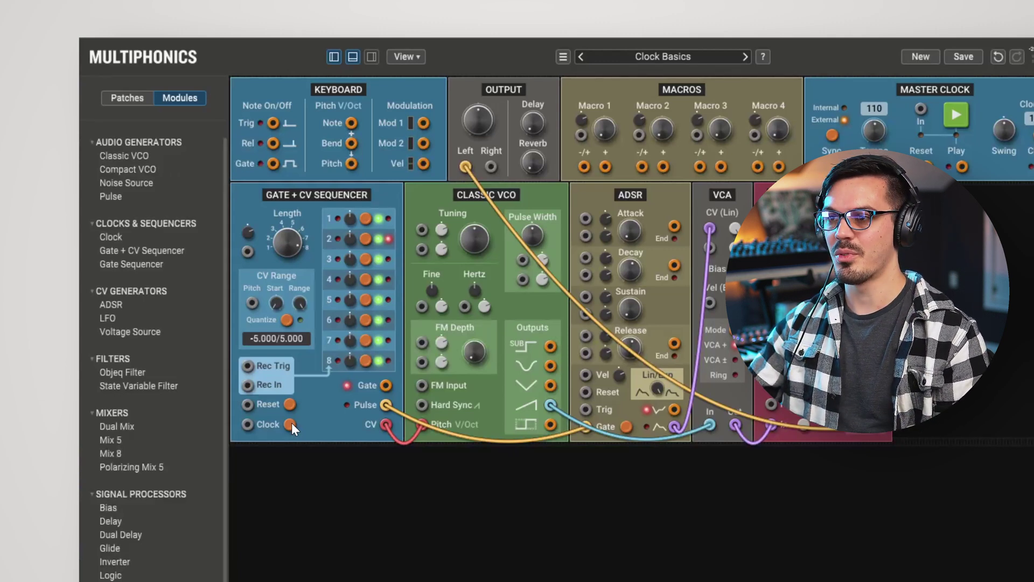
# - Add an LFO and Level meter, send the LFO square to both meter and sequencer Clock, rate about 3.46 Hz
pyautogui.moveTo(137, 318); pyautogui.dragTo(272, 286)
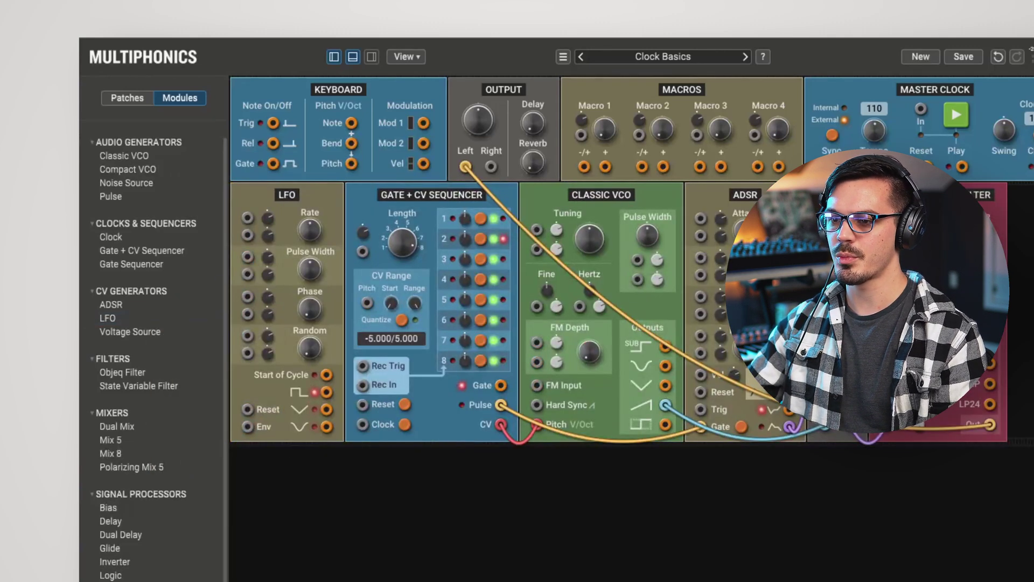
pyautogui.moveTo(162, 581); pyautogui.dragTo(298, 541)
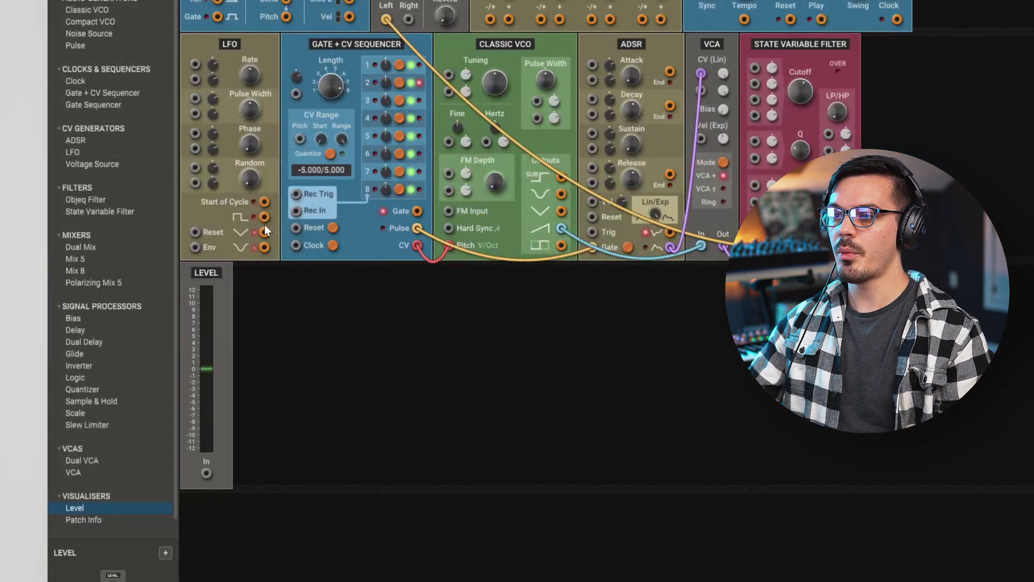
pyautogui.moveTo(265, 219); pyautogui.dragTo(206, 473)
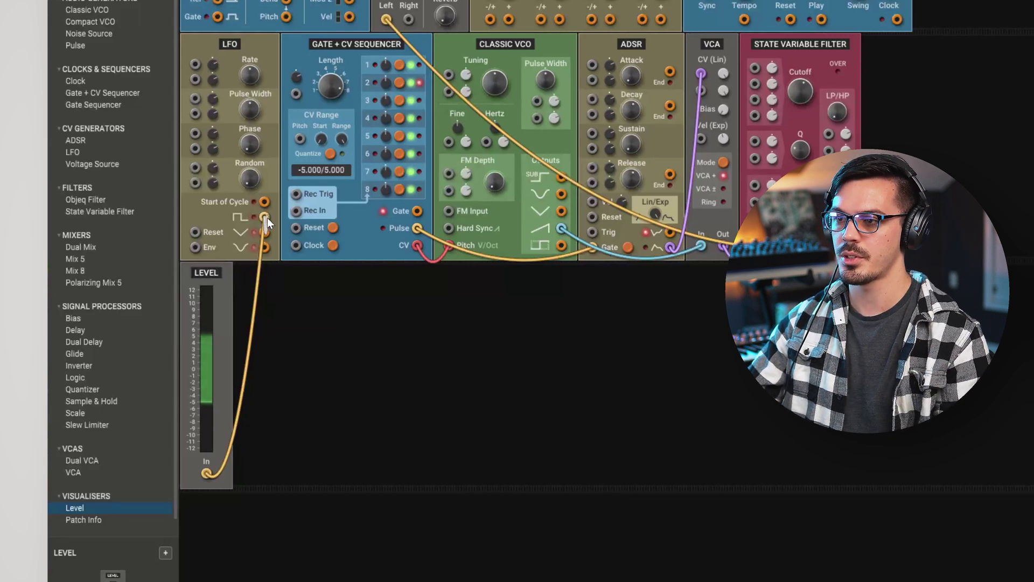
pyautogui.moveTo(267, 218); pyautogui.dragTo(295, 252)
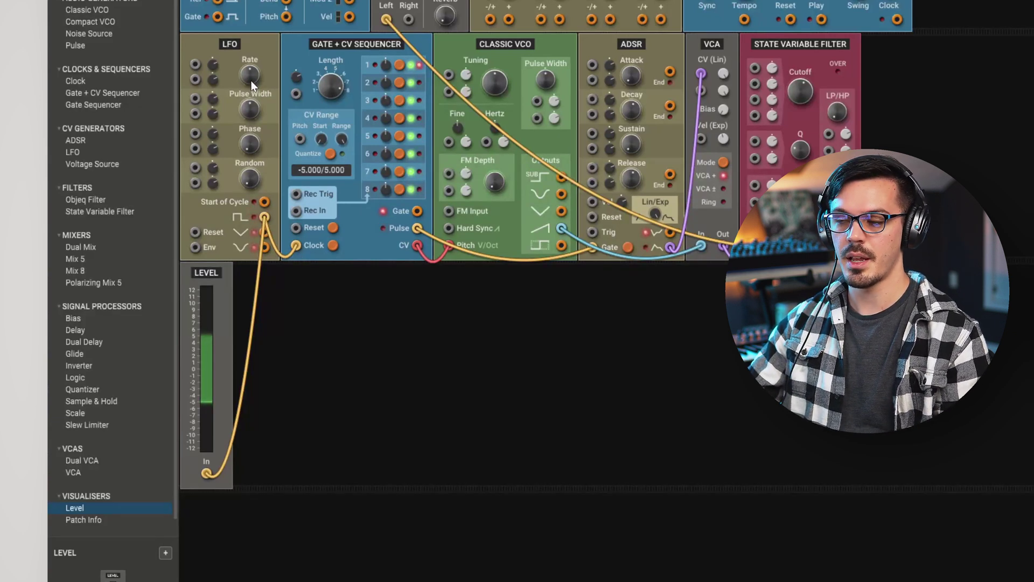
pyautogui.moveTo(251, 82); pyautogui.dragTo(252, 81)
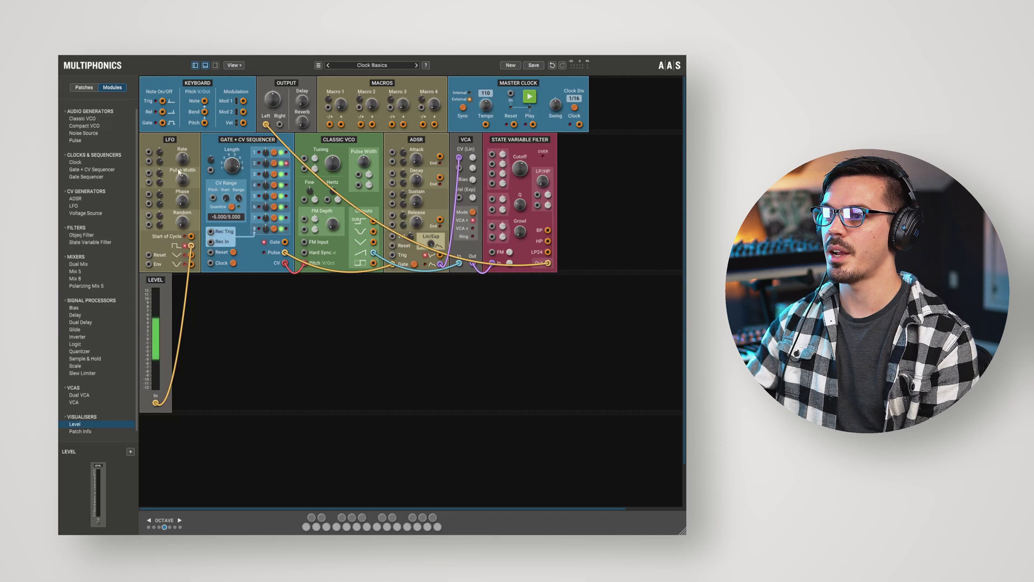
# - Remove the LFO module and then the Level module from the rack
pyautogui.rightClick(170, 143)
pyautogui.click(175, 156)
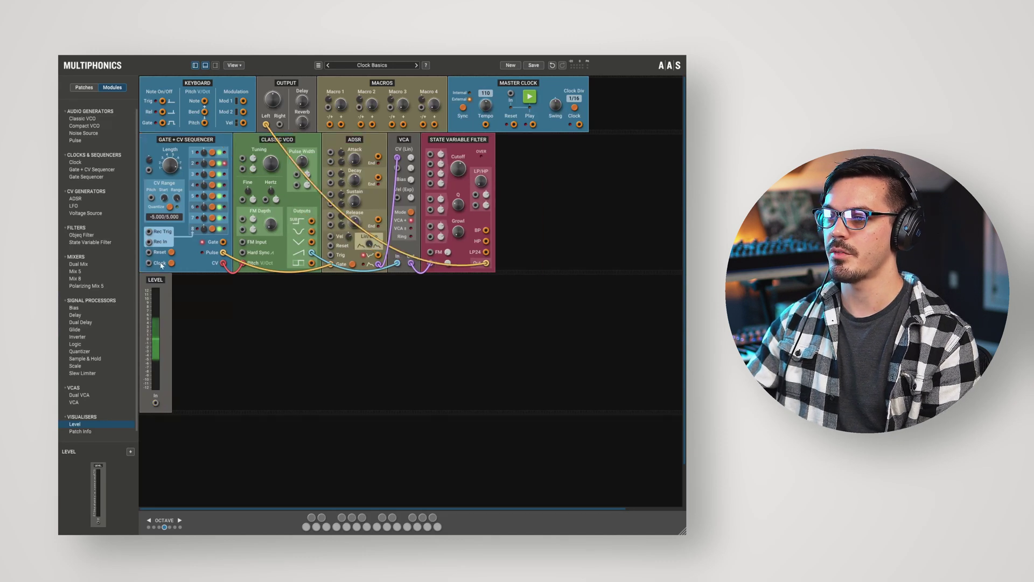
pyautogui.rightClick(164, 279)
pyautogui.click(172, 292)
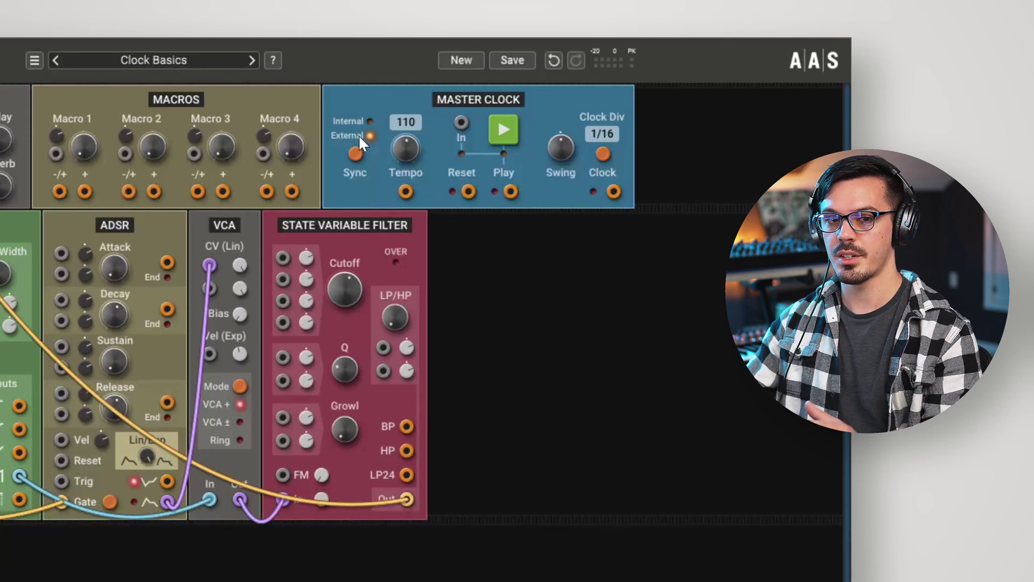
pyautogui.click(355, 154)
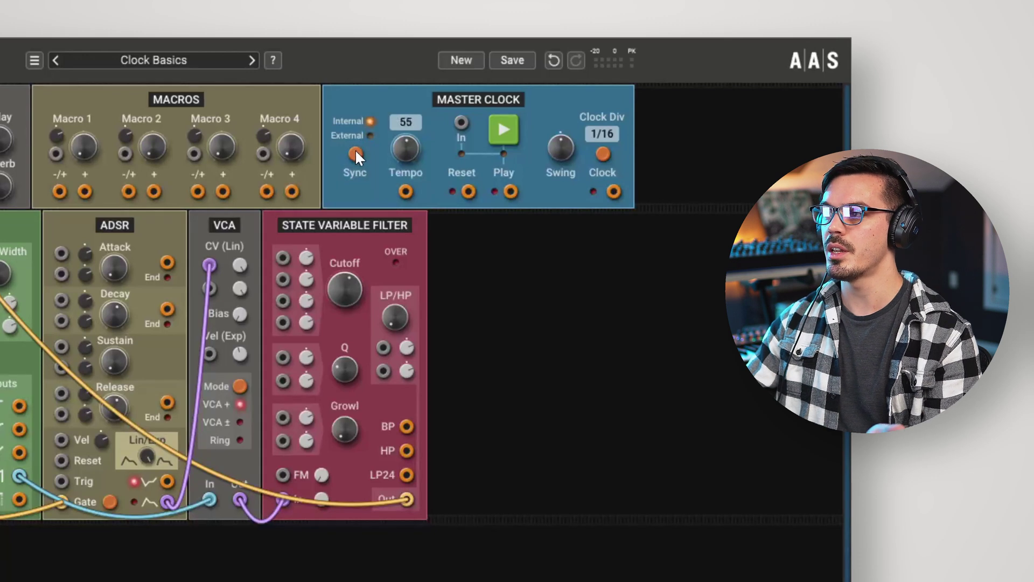
pyautogui.moveTo(399, 143); pyautogui.dragTo(399, 137)
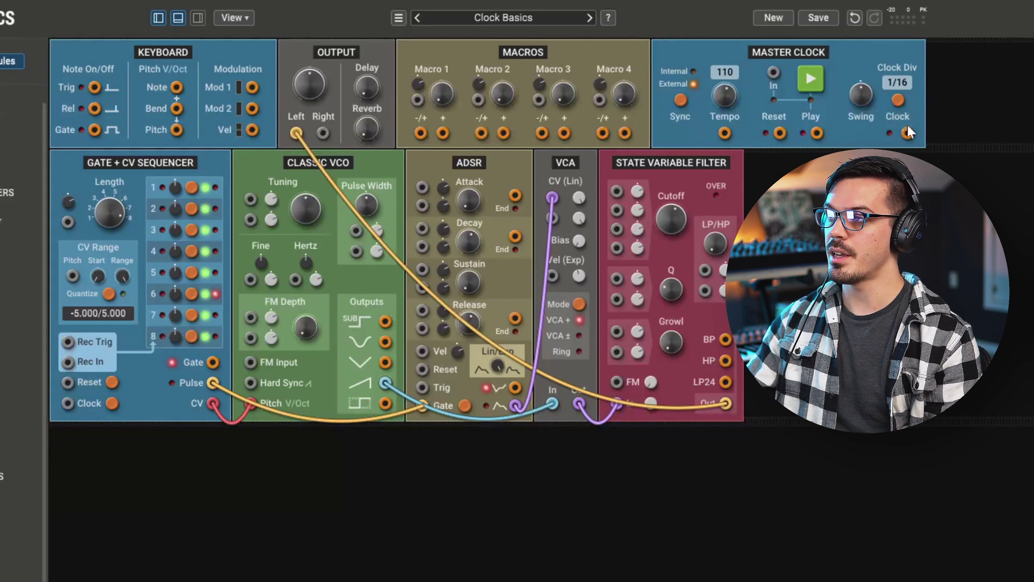
# - Patch the Master Clock's Clock output into the sequencer Clock input and run playback
pyautogui.moveTo(908, 136); pyautogui.dragTo(69, 404)
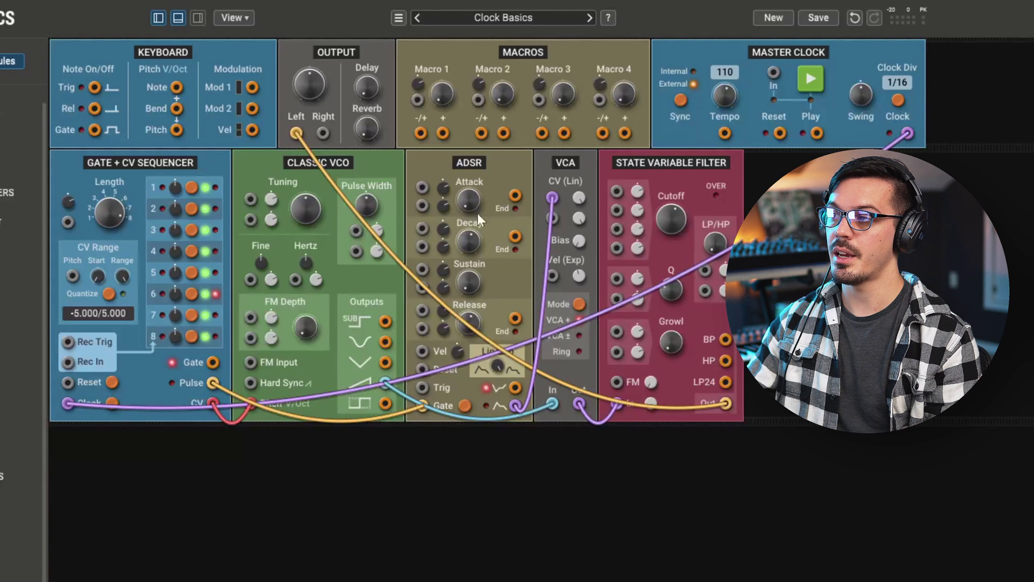
pyautogui.click(815, 80)
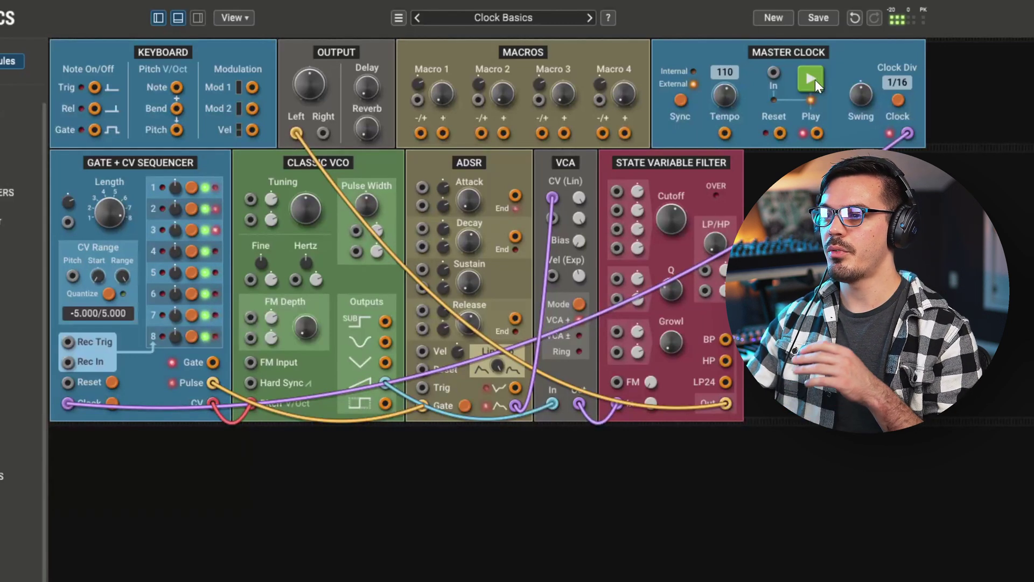
pyautogui.click(816, 80)
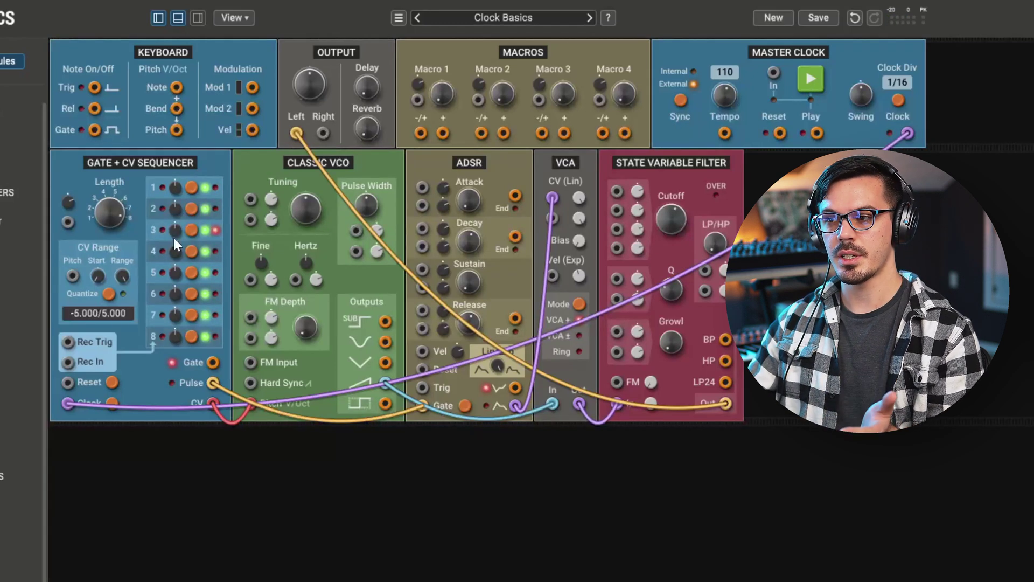
pyautogui.click(808, 79)
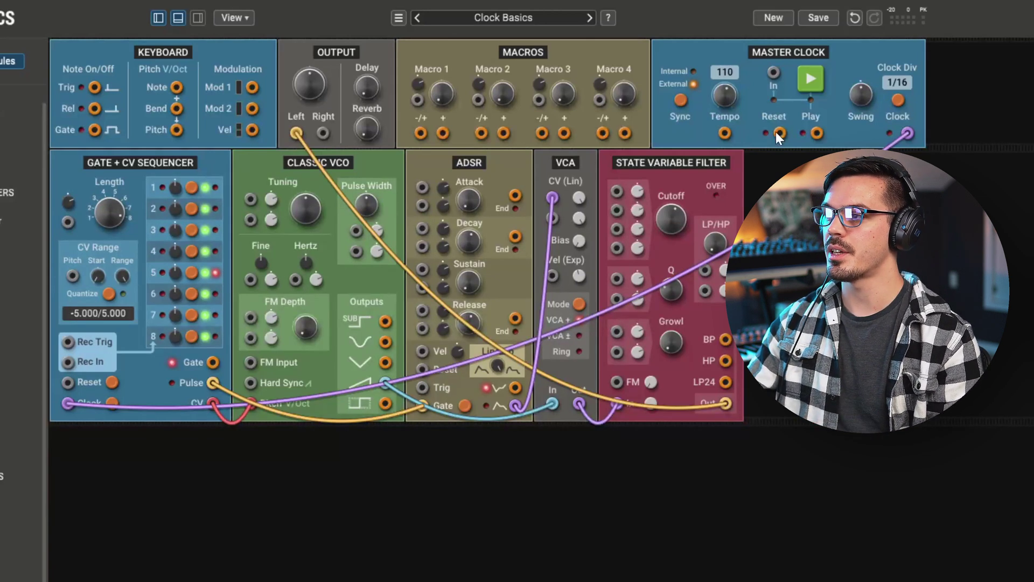
# - Connect the Master Clock Reset to the sequencer Reset and start the master clock
pyautogui.moveTo(779, 133); pyautogui.dragTo(70, 383)
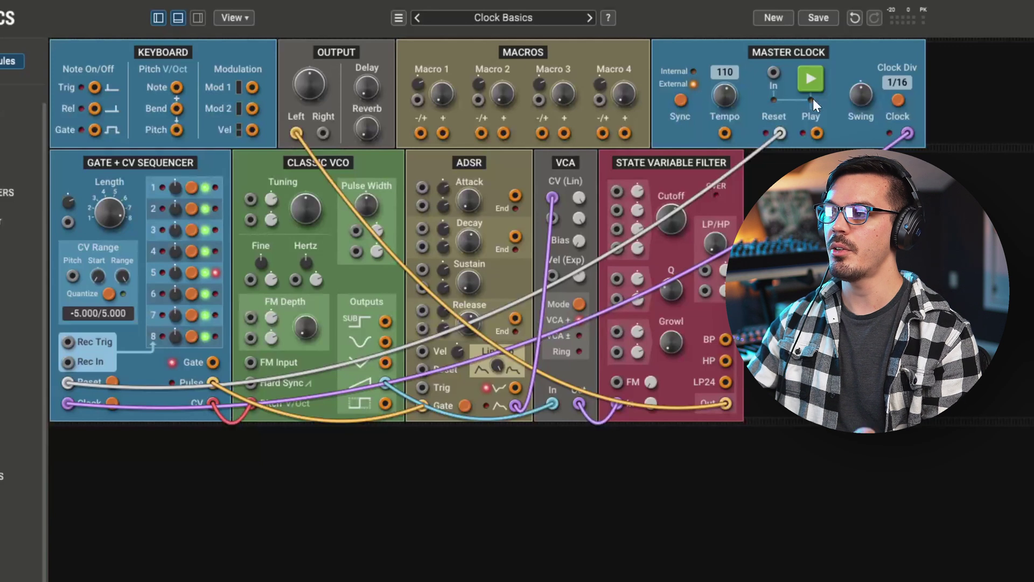
pyautogui.click(809, 84)
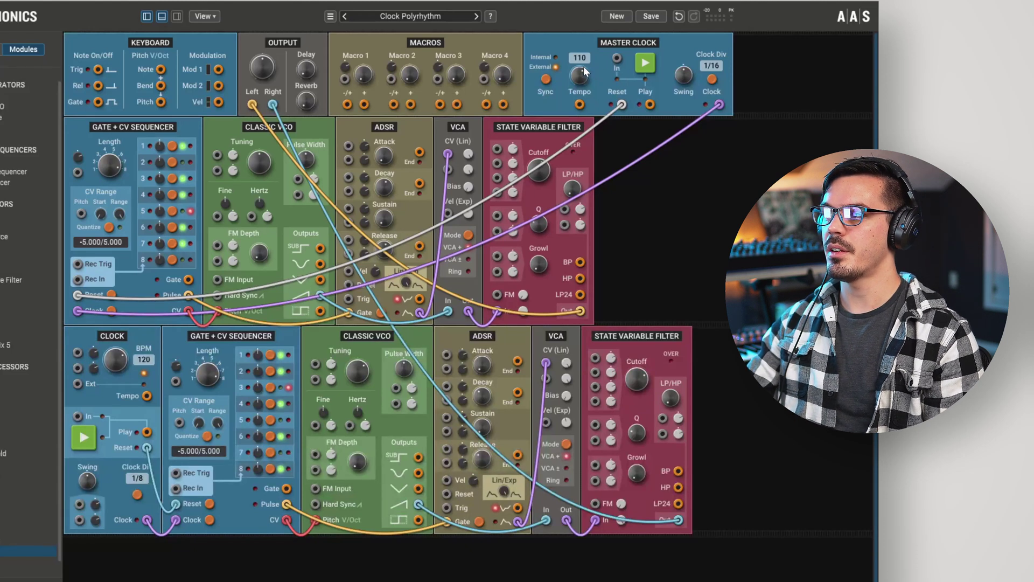
pyautogui.click(647, 60)
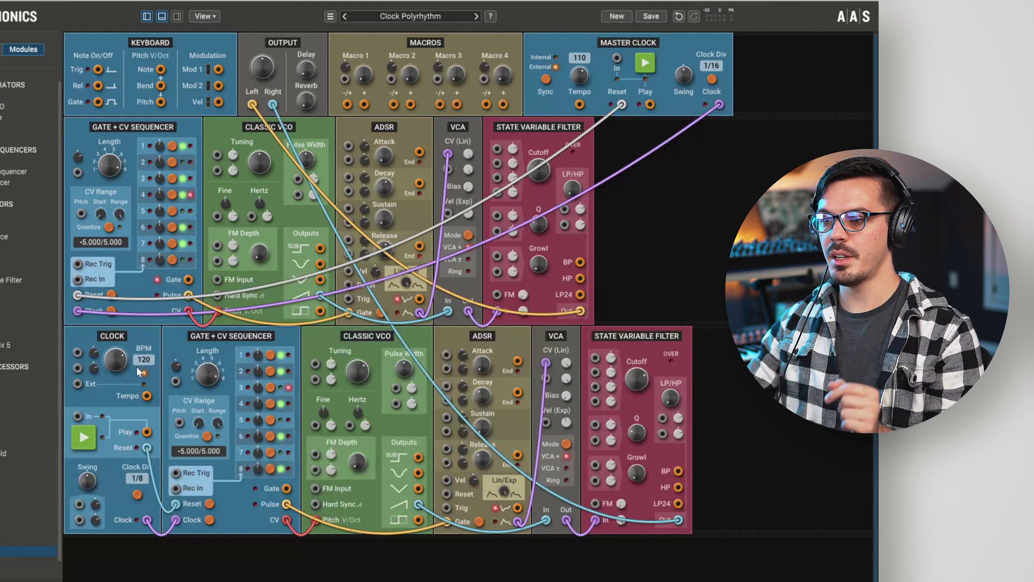
pyautogui.click(84, 442)
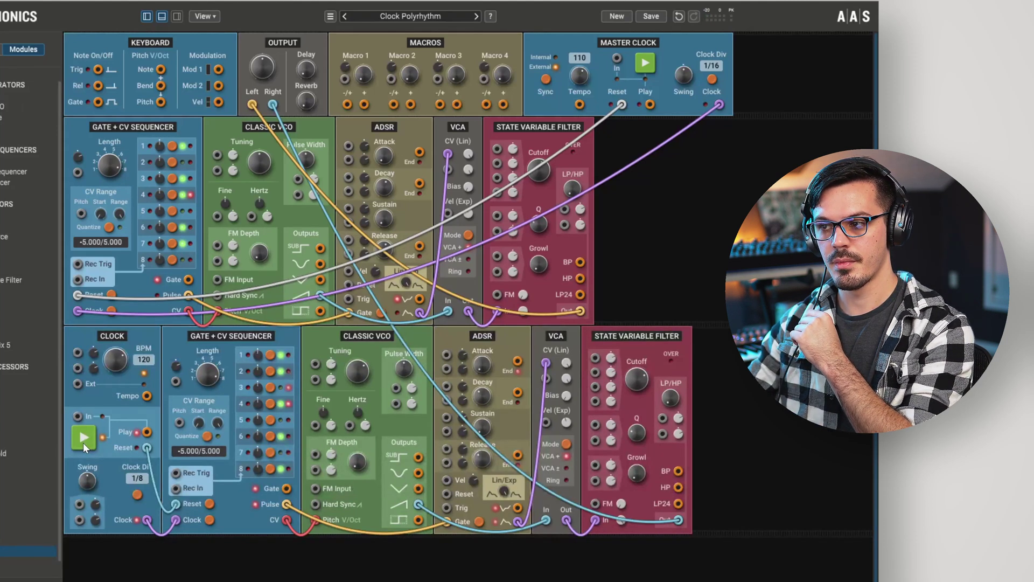
pyautogui.click(84, 443)
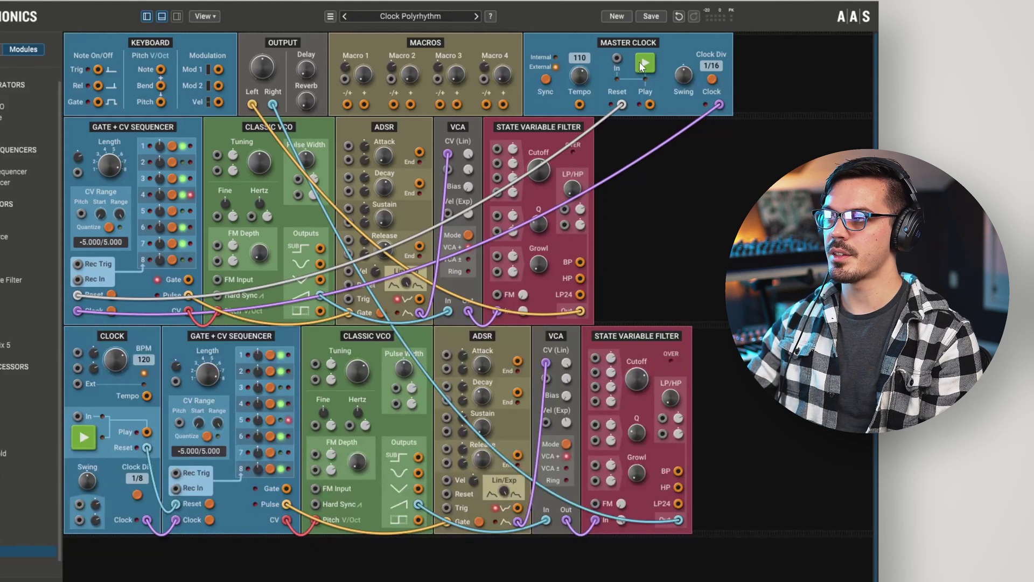
pyautogui.click(642, 65)
pyautogui.click(75, 434)
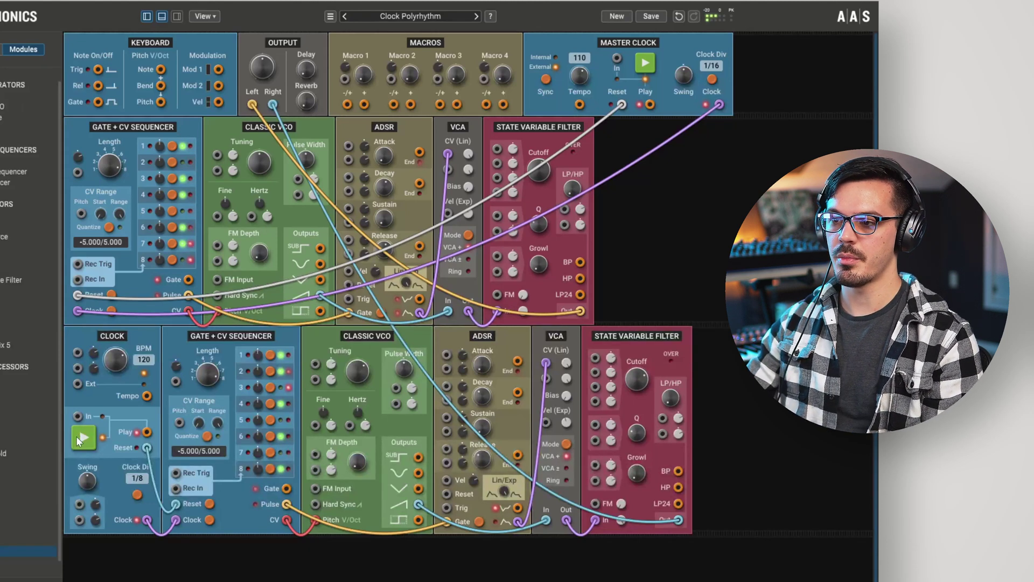
pyautogui.click(76, 435)
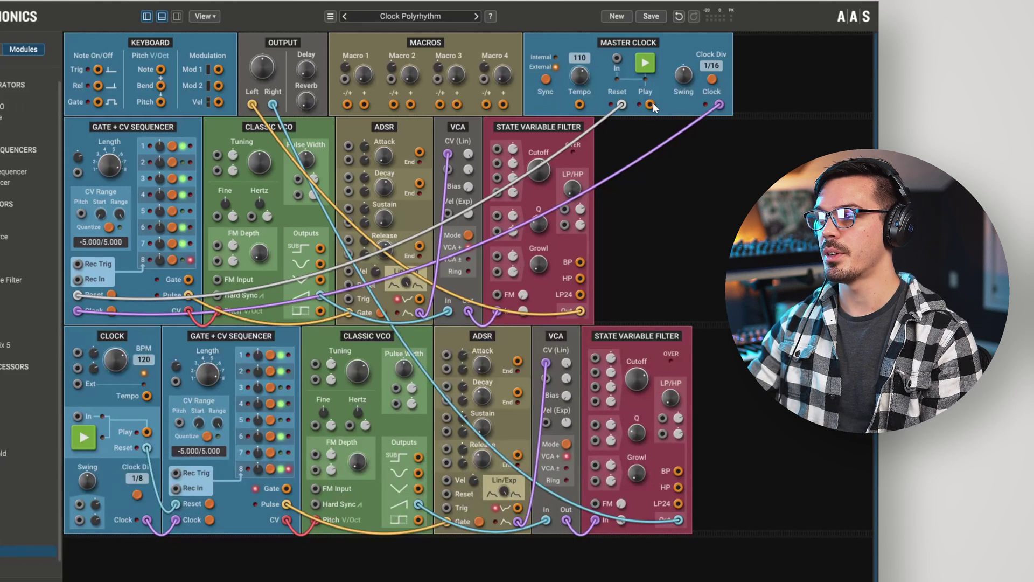
pyautogui.moveTo(651, 105); pyautogui.dragTo(76, 416)
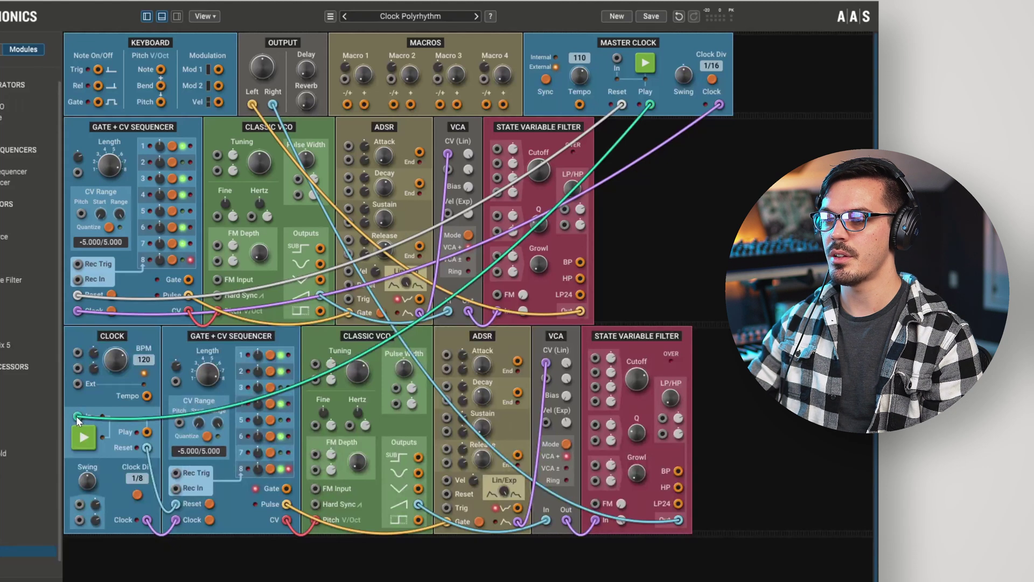
# - Start both clocks together with the Master Clock's Play button
pyautogui.click(646, 64)
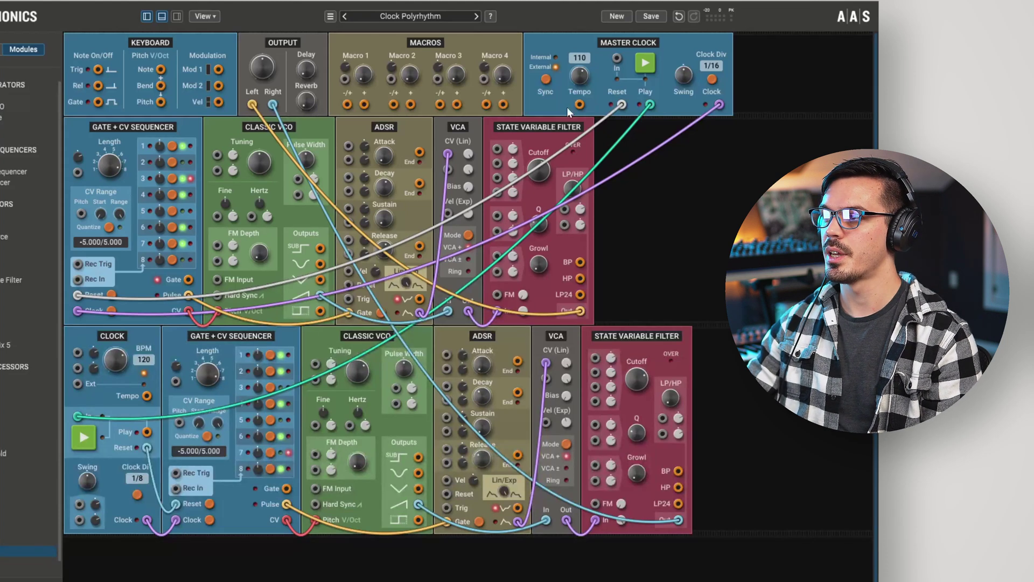
# - Feed the Master Clock Tempo into the lower Clock's Ext jack and test playback at 110 BPM
pyautogui.moveTo(579, 106); pyautogui.dragTo(77, 384)
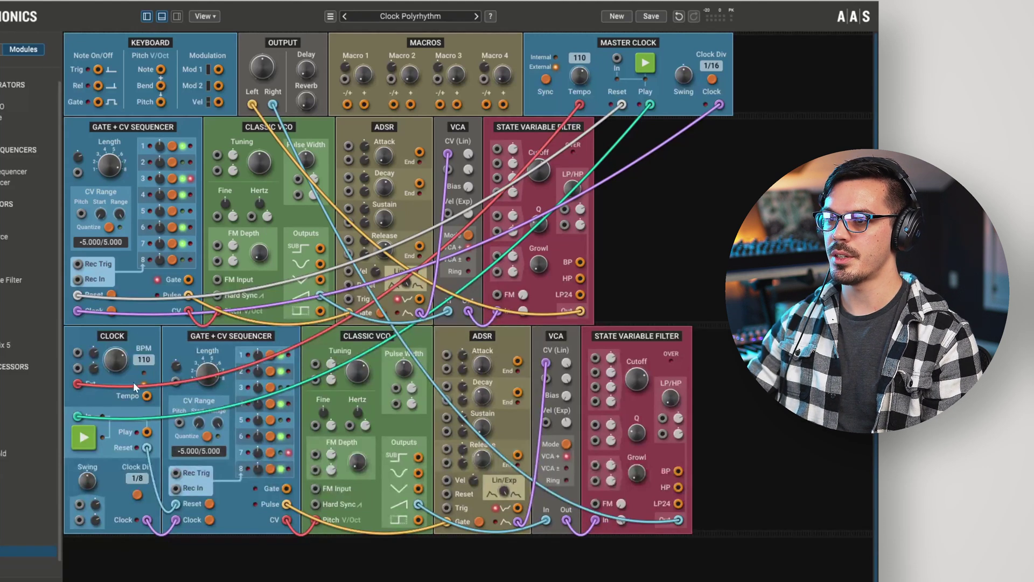
pyautogui.click(651, 62)
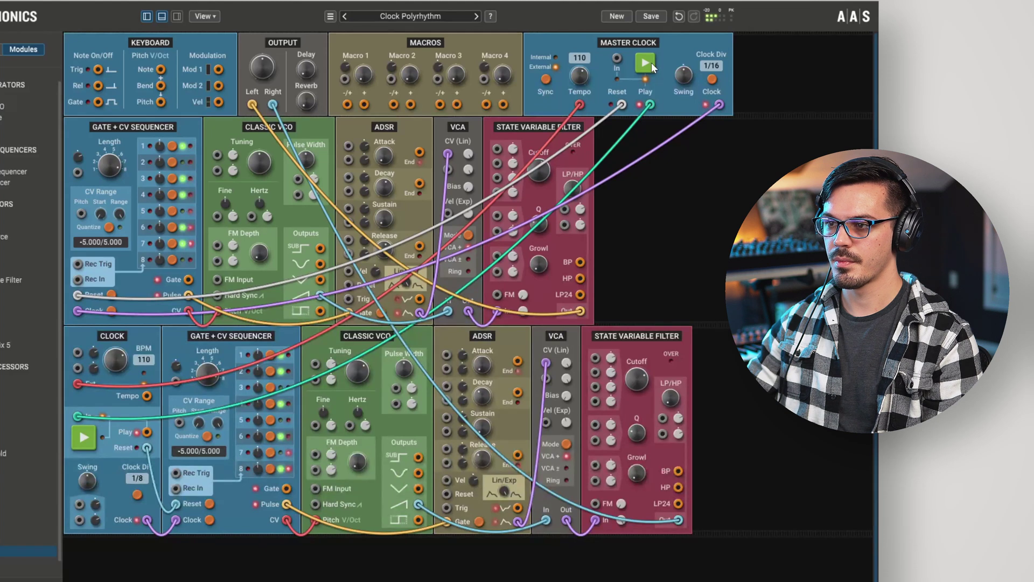
pyautogui.click(651, 62)
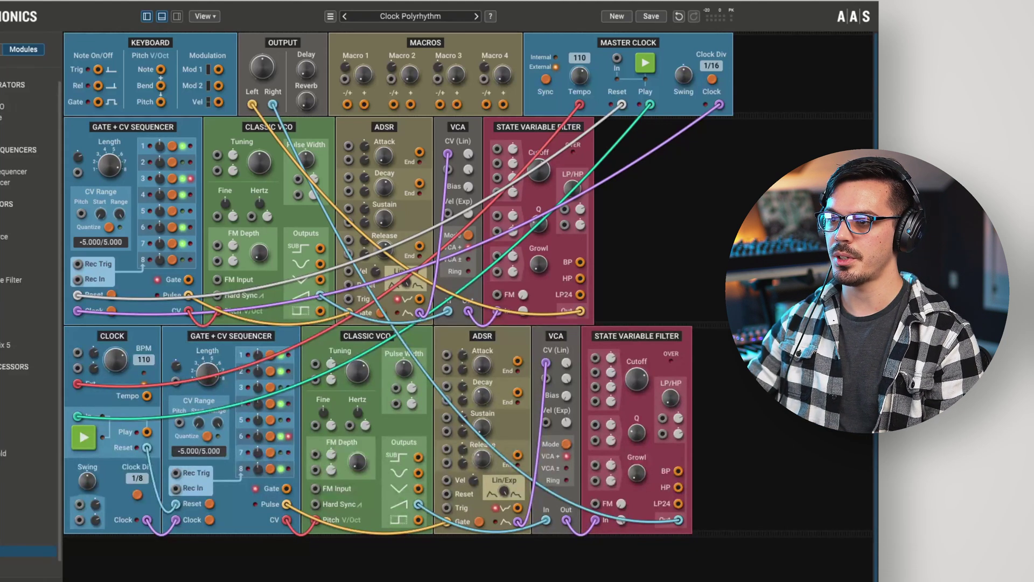
pyautogui.click(650, 65)
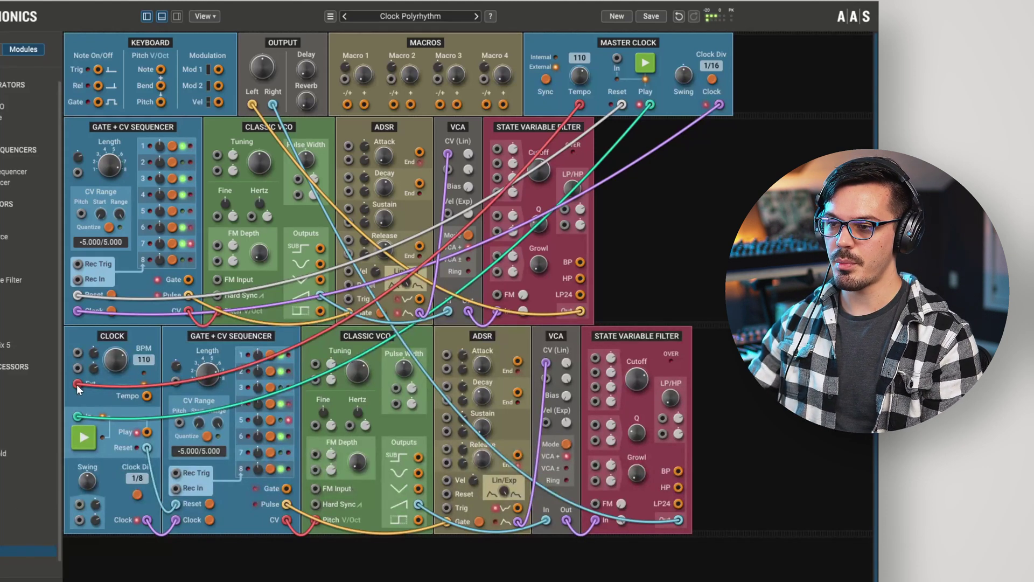
# - Unplug the red tempo cable from the lower Clock's Ext jack
pyautogui.moveTo(84, 388); pyautogui.dragTo(113, 371)
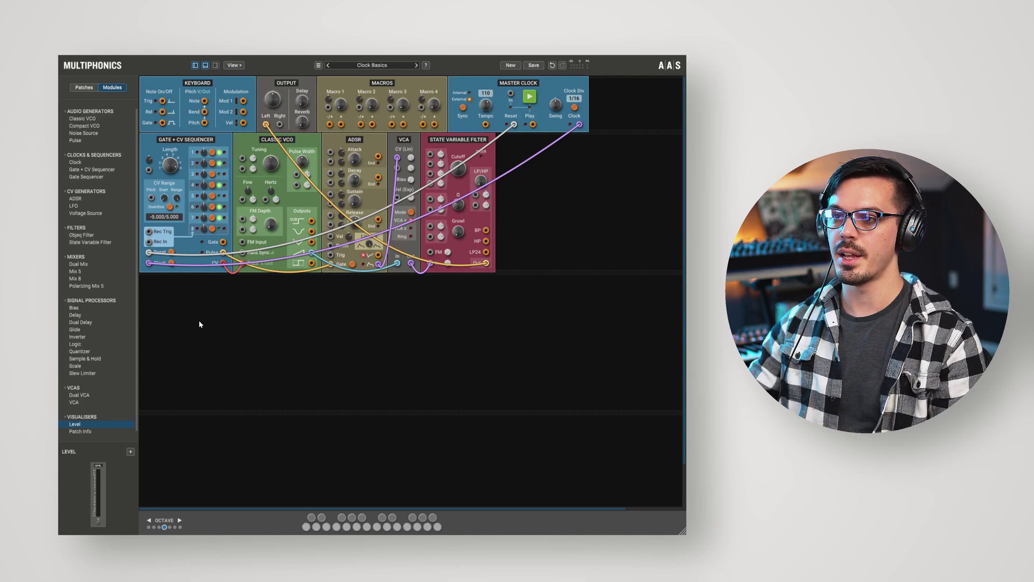
# - Add an LFO below the sequencer, patch its square wave into filter cutoff, and start the clock
pyautogui.moveTo(86, 209); pyautogui.dragTo(162, 289)
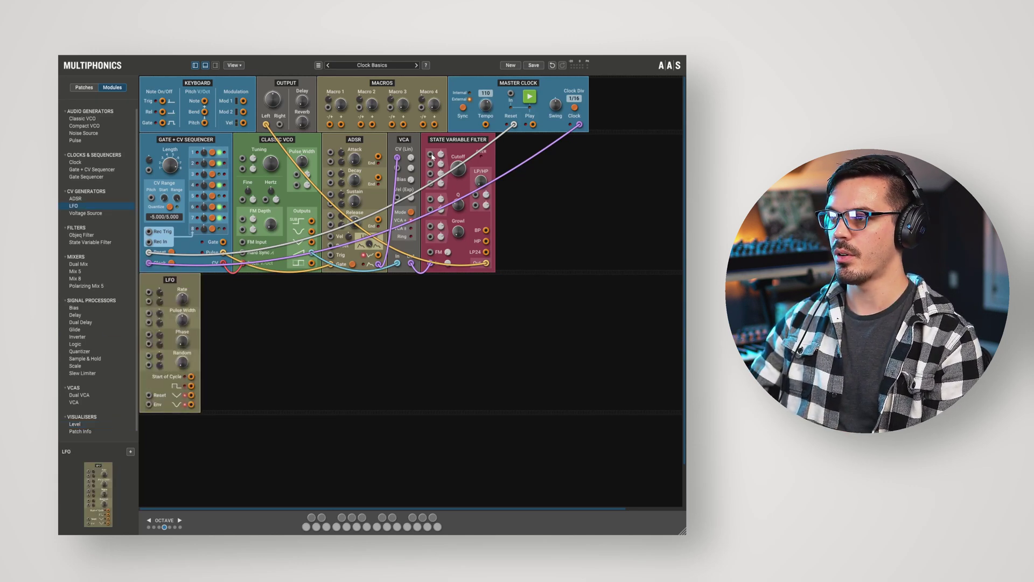
pyautogui.moveTo(431, 157); pyautogui.dragTo(192, 386)
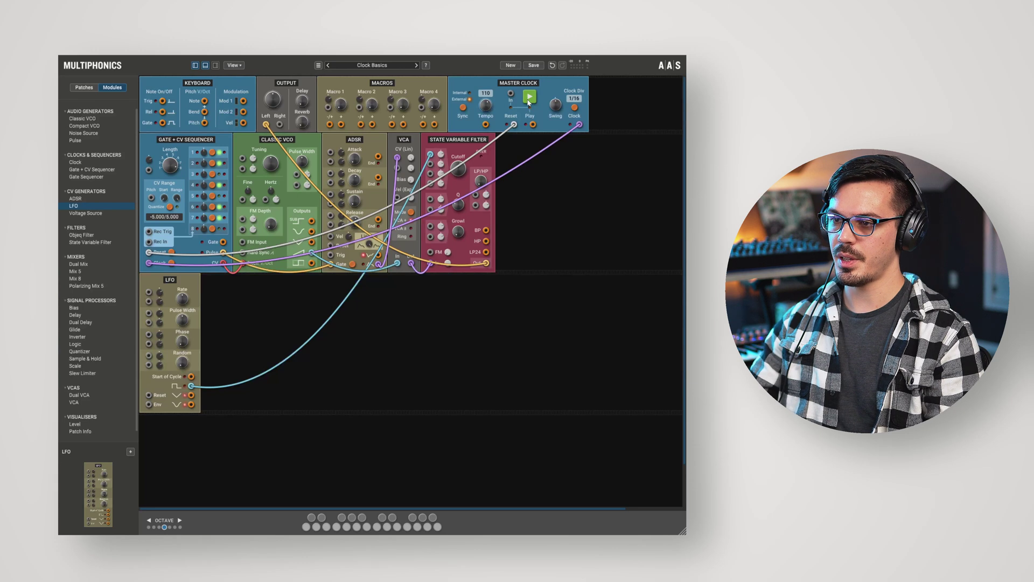
pyautogui.click(528, 102)
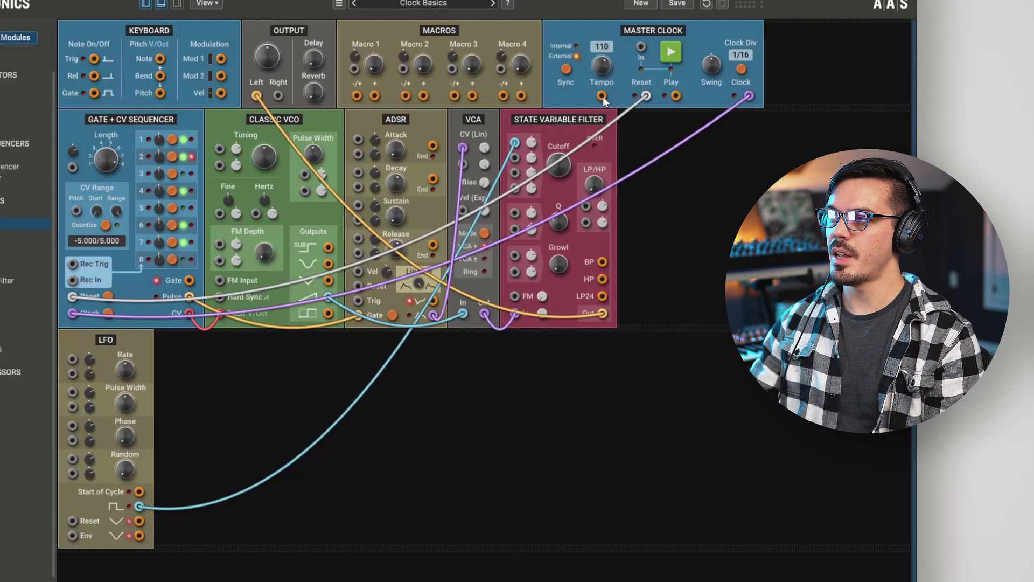
# - Feed the Master Clock Tempo into the LFO Rate, start playback, and set the rate to 0.707 Hz
pyautogui.moveTo(603, 96); pyautogui.dragTo(64, 366)
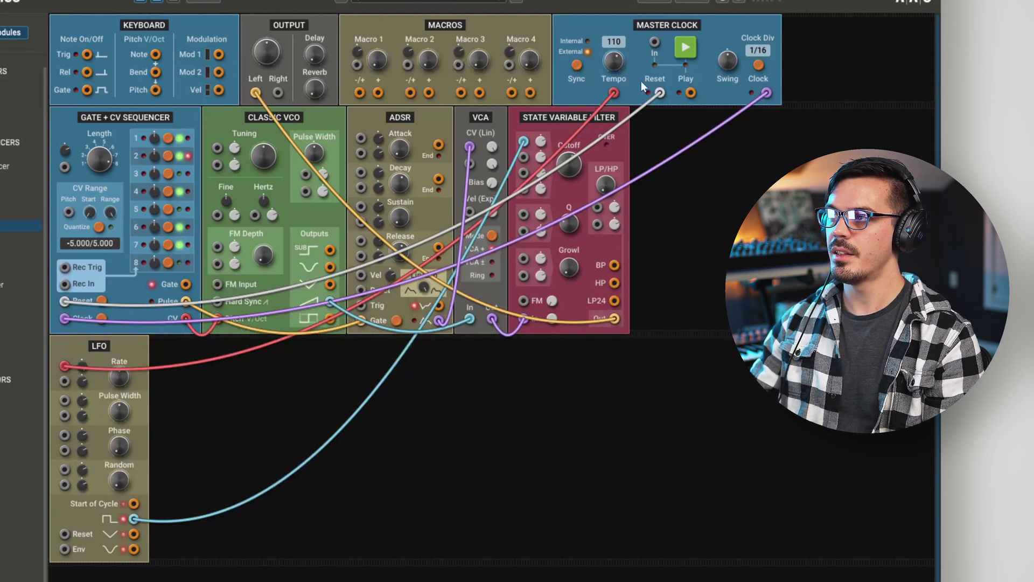
pyautogui.click(684, 47)
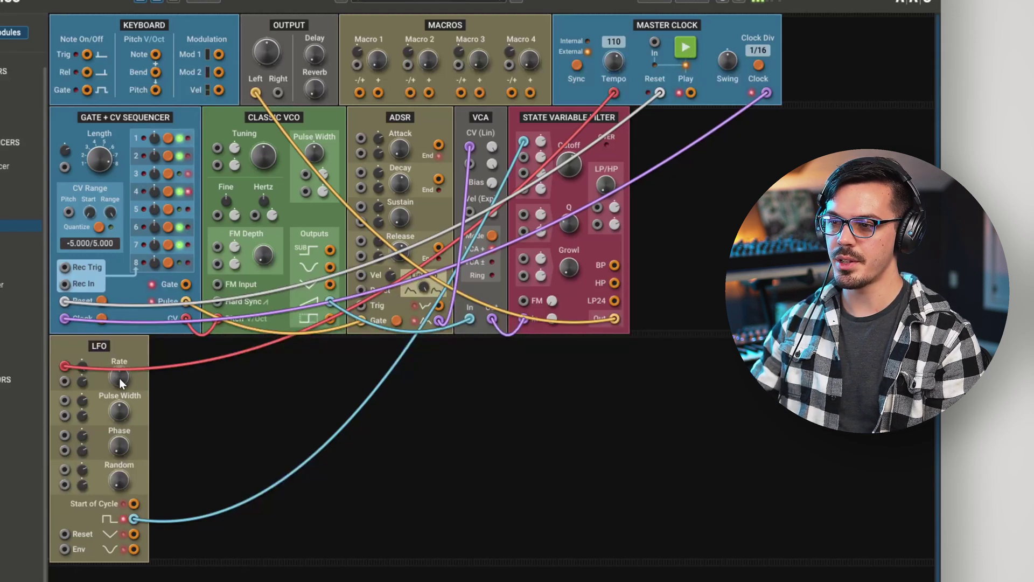
pyautogui.moveTo(122, 384)
pyautogui.mouseDown()
pyautogui.moveTo(121, 369)
pyautogui.moveTo(116, 388)
pyautogui.mouseUp()
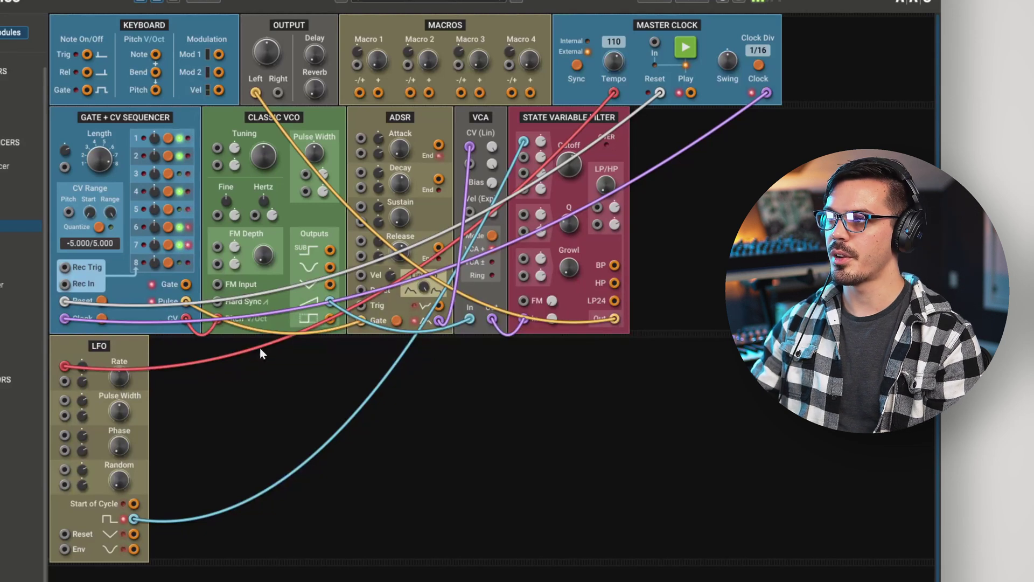
pyautogui.click(576, 66)
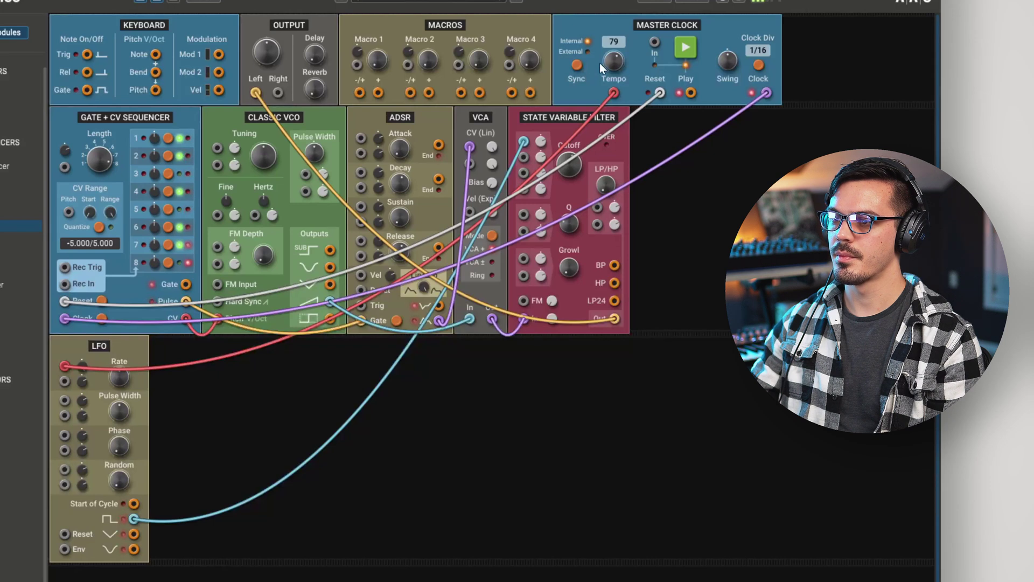
pyautogui.moveTo(611, 61); pyautogui.dragTo(610, 71)
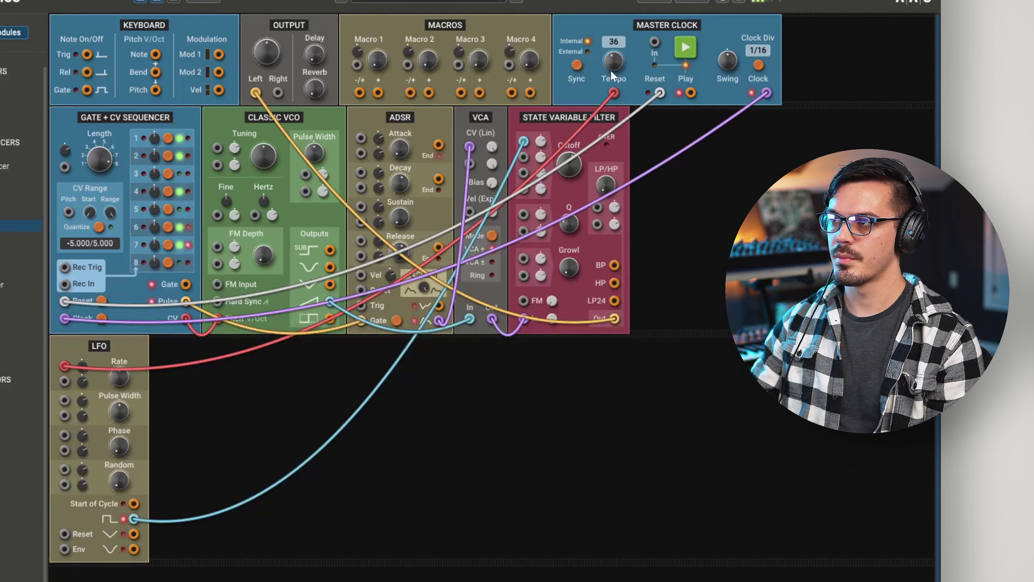
pyautogui.moveTo(610, 70); pyautogui.dragTo(606, 51)
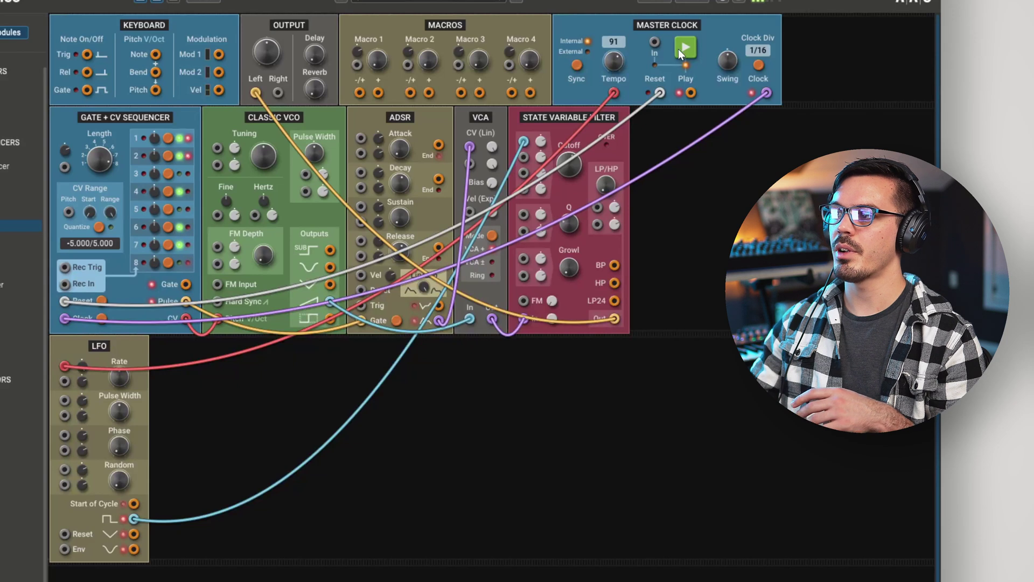
pyautogui.click(576, 67)
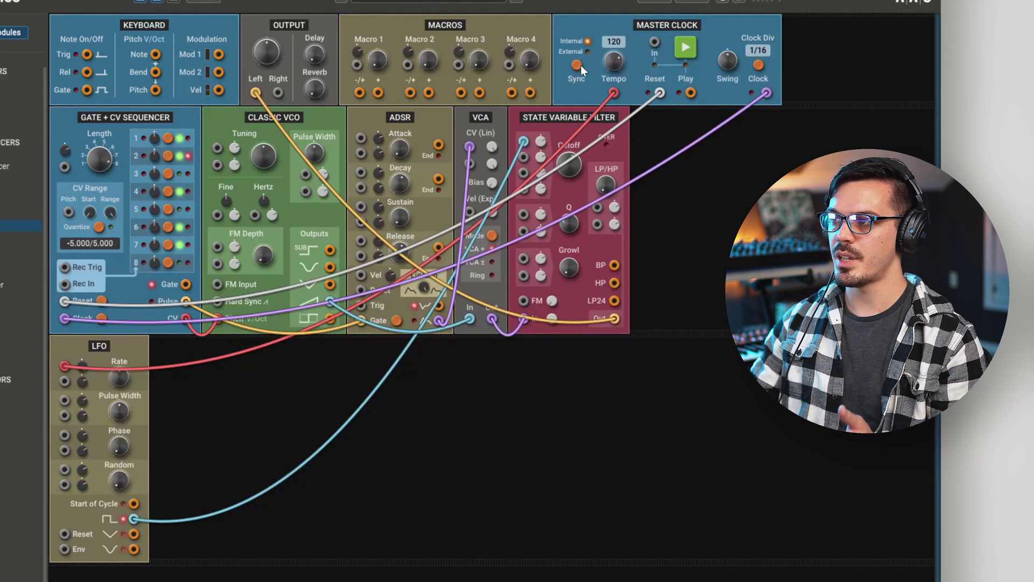